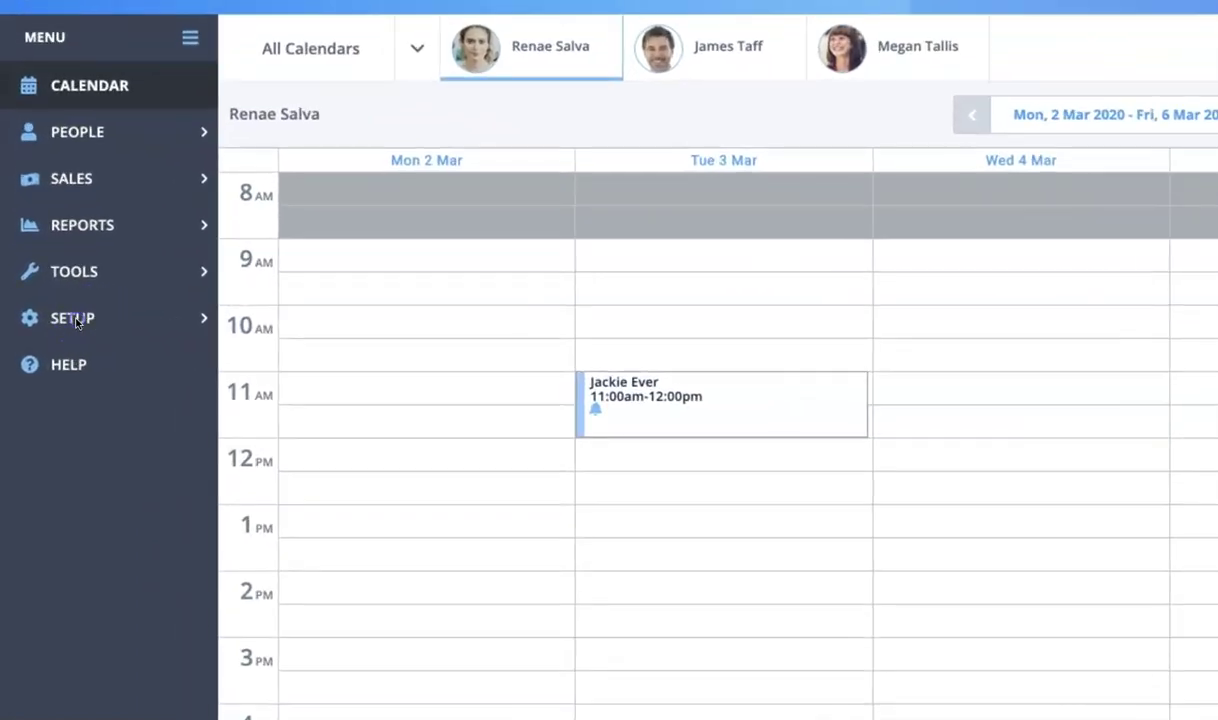
# - Open the Standard Psychological Consult service (code 80010, 60 minutes, $150.00) from Setup > Services
pyautogui.click(76, 321)
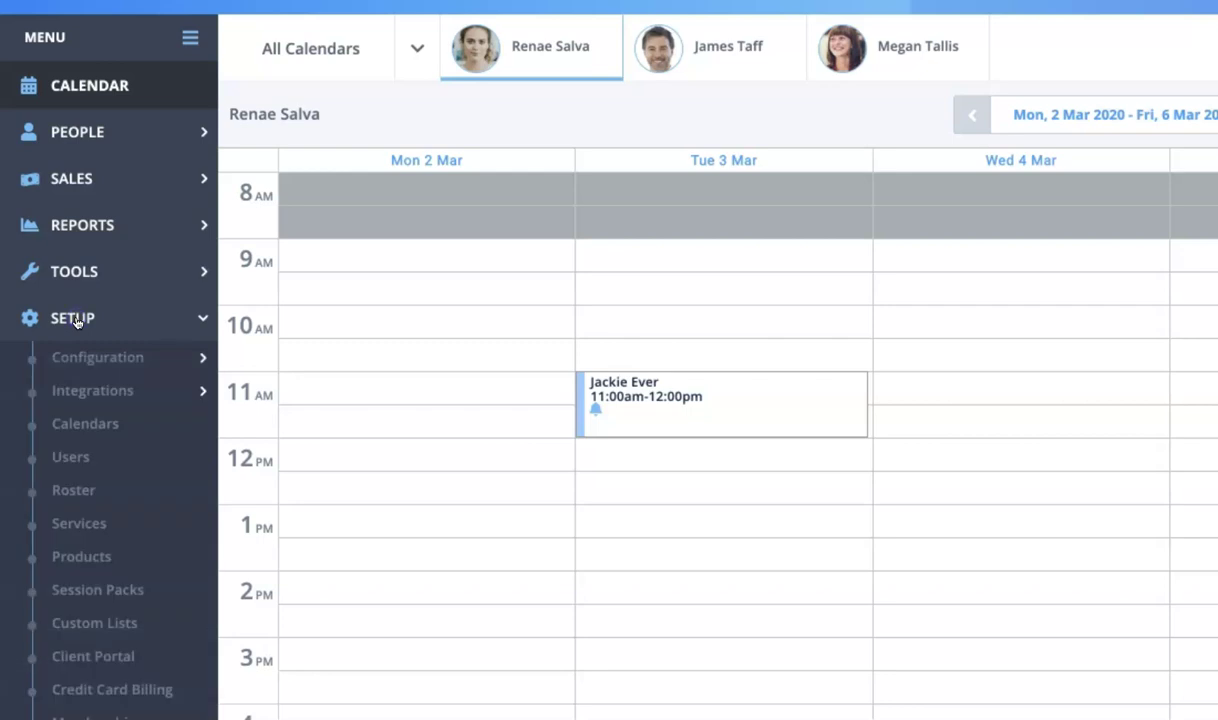
pyautogui.click(80, 524)
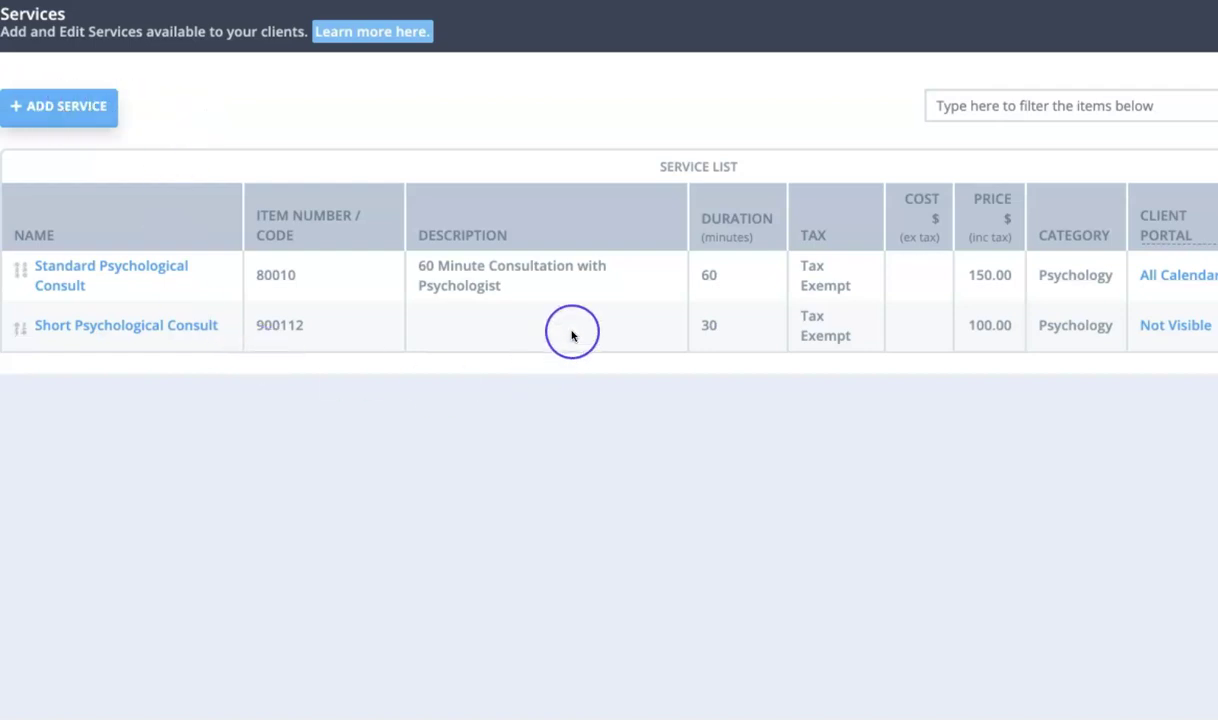
pyautogui.click(136, 272)
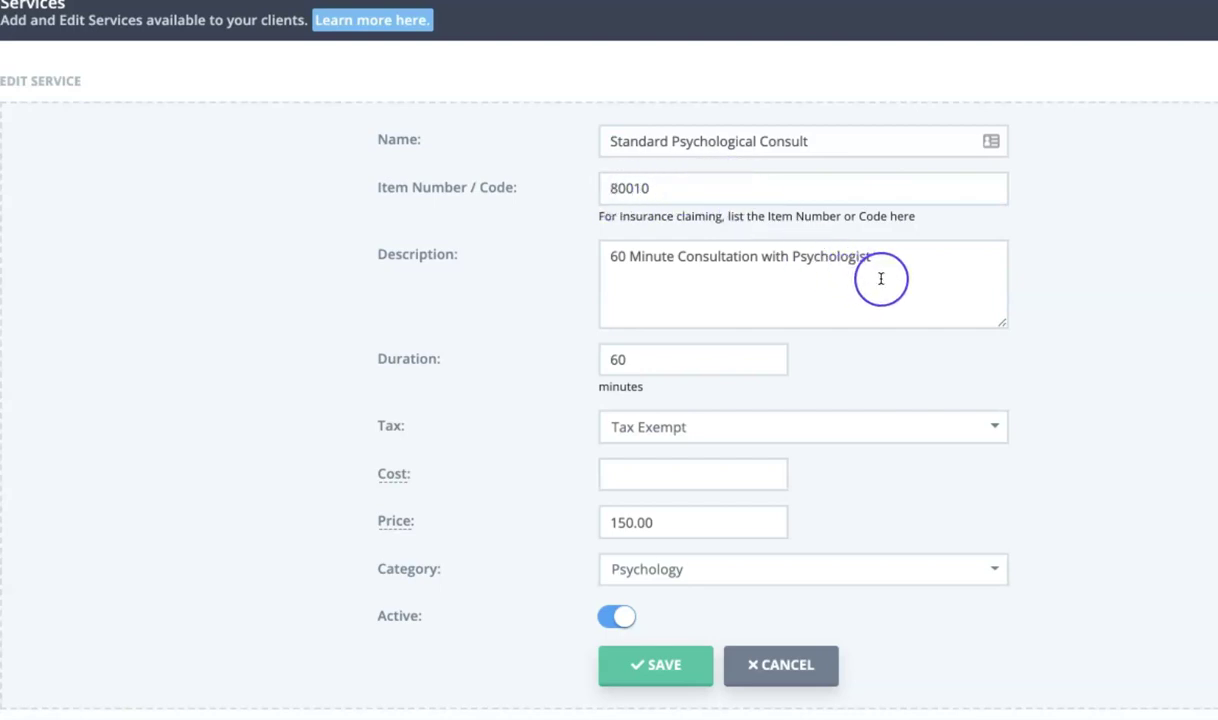
pyautogui.scroll(-1, 900, 285)
pyautogui.scroll(1, 912, 291)
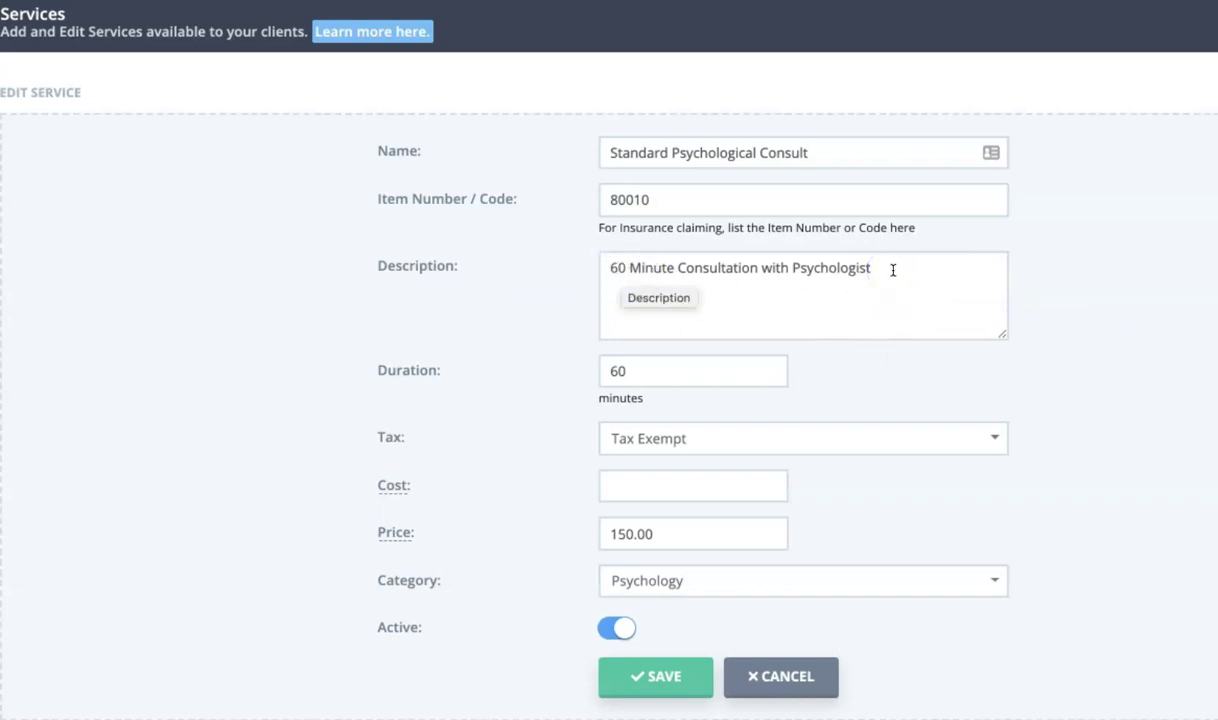
pyautogui.scroll(-1, 1107, 389)
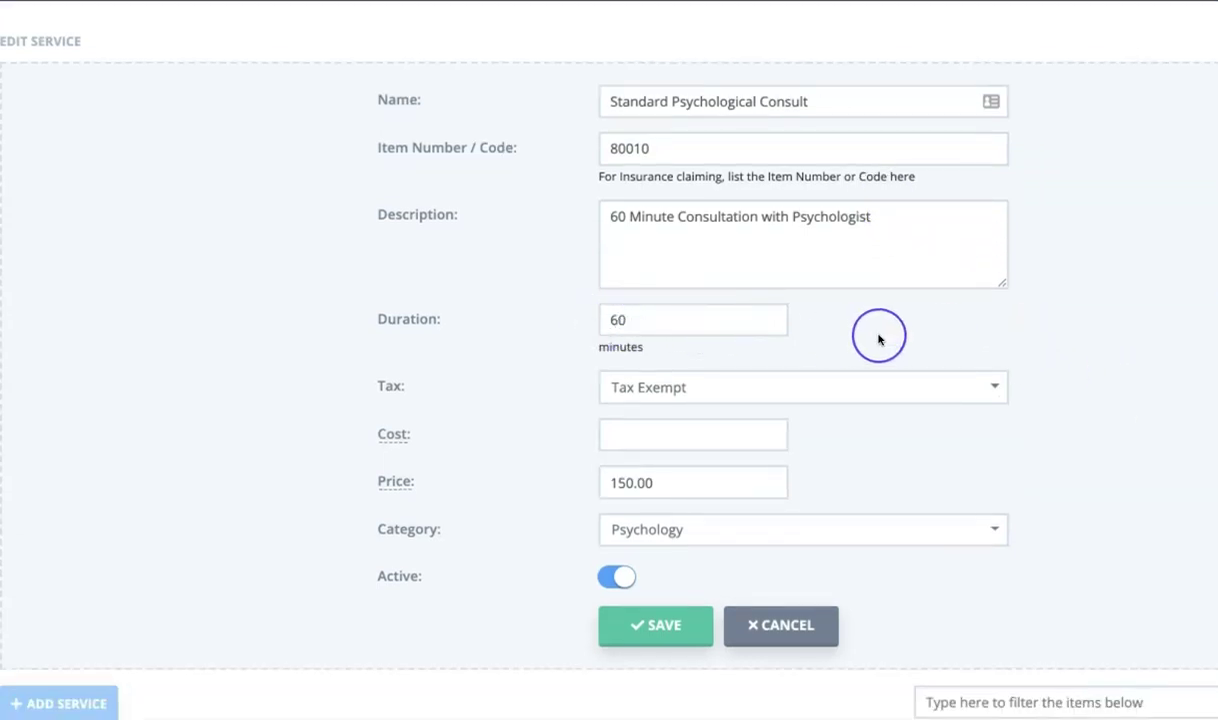
pyautogui.scroll(-2, 872, 334)
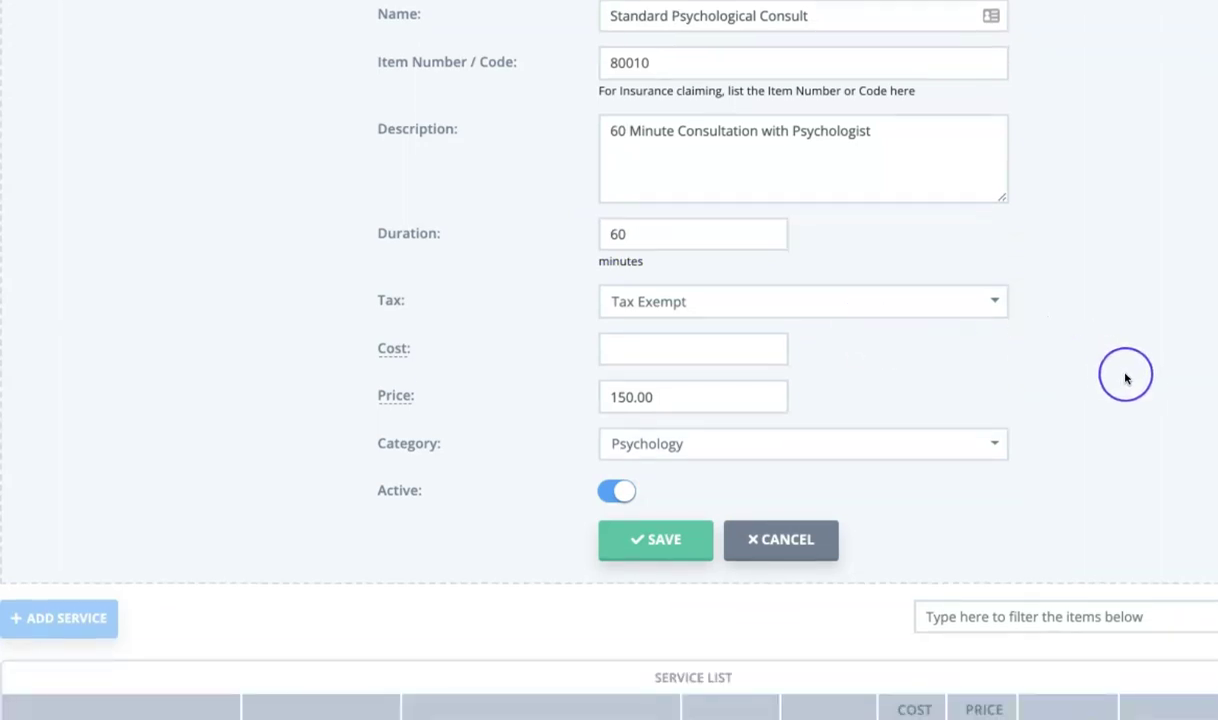
pyautogui.scroll(-2, 1122, 372)
pyautogui.scroll(2, 1122, 370)
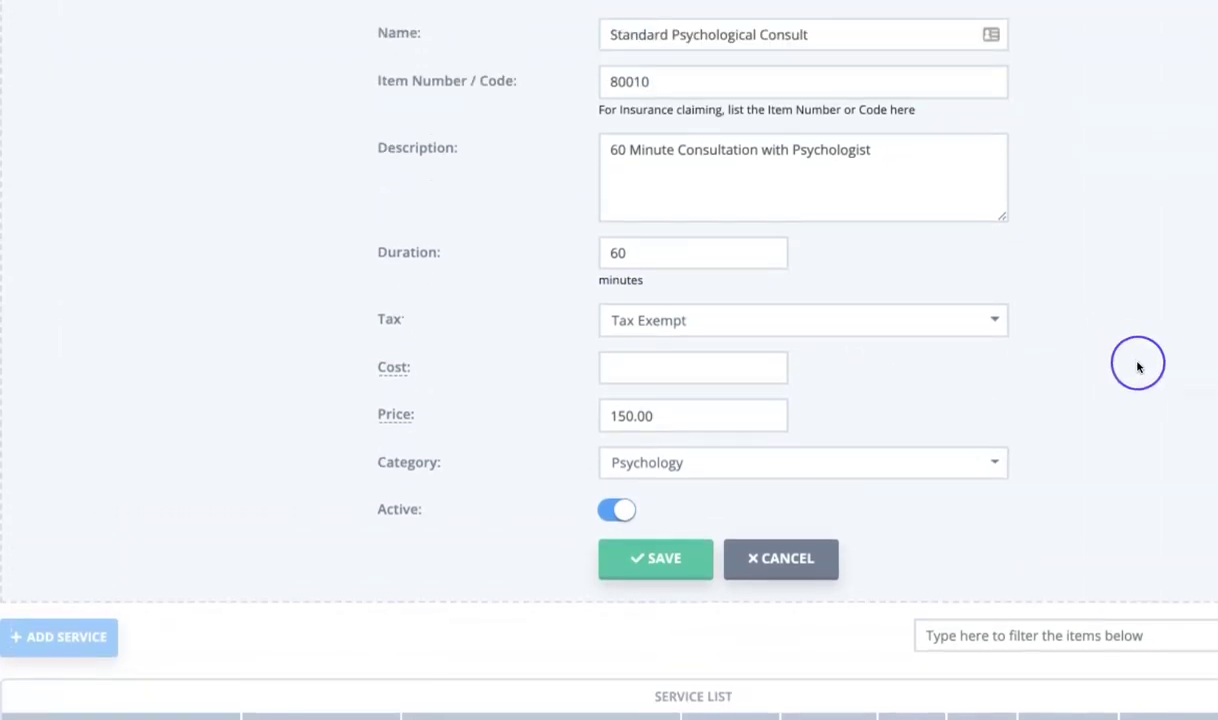
pyautogui.click(990, 323)
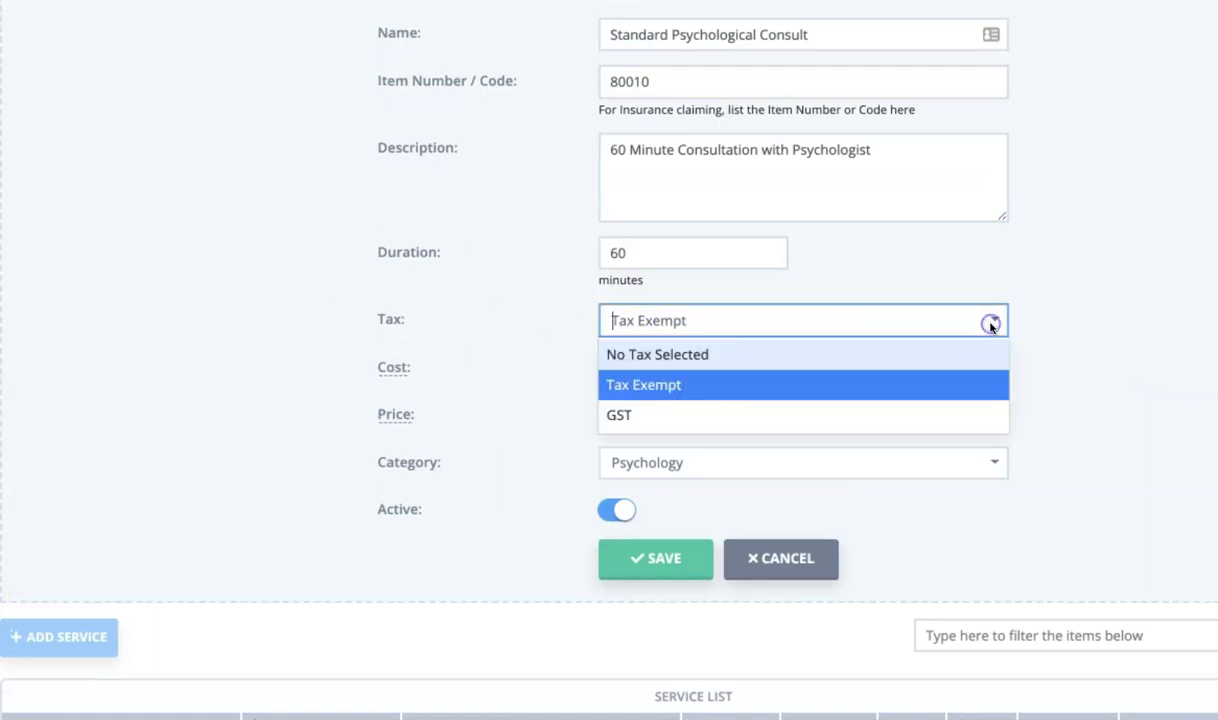
pyautogui.click(931, 393)
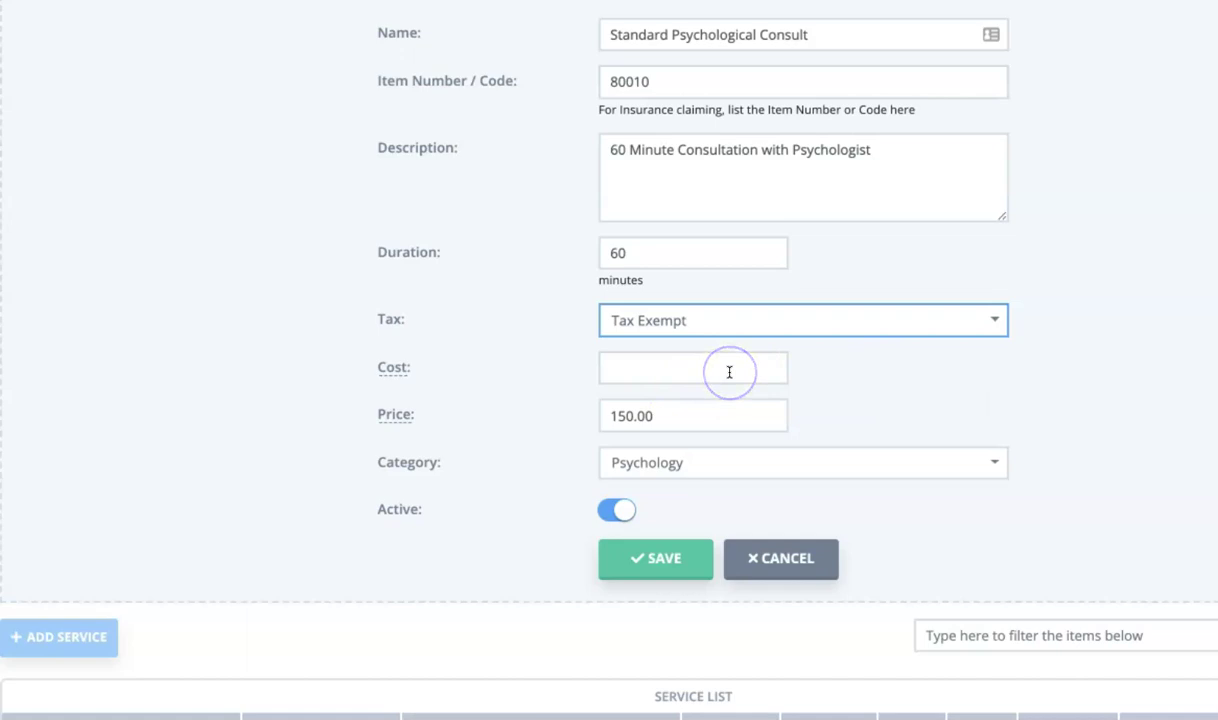
pyautogui.scroll(-1, 880, 372)
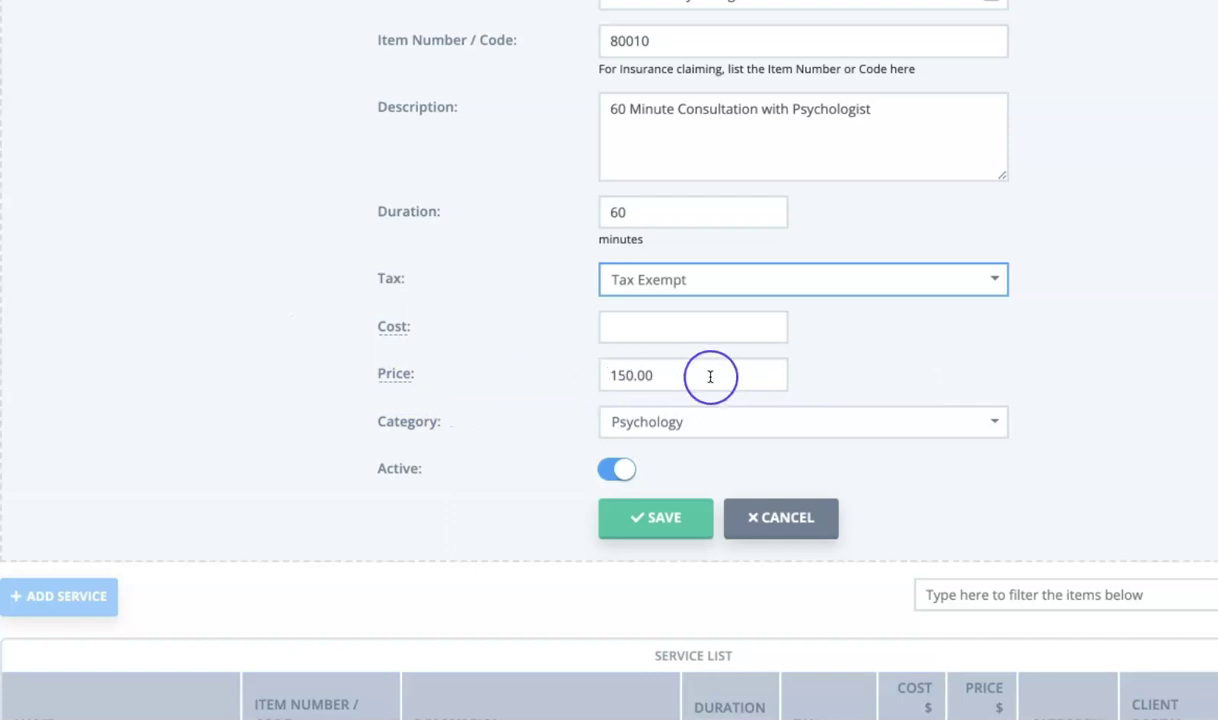
pyautogui.scroll(-1, 1088, 380)
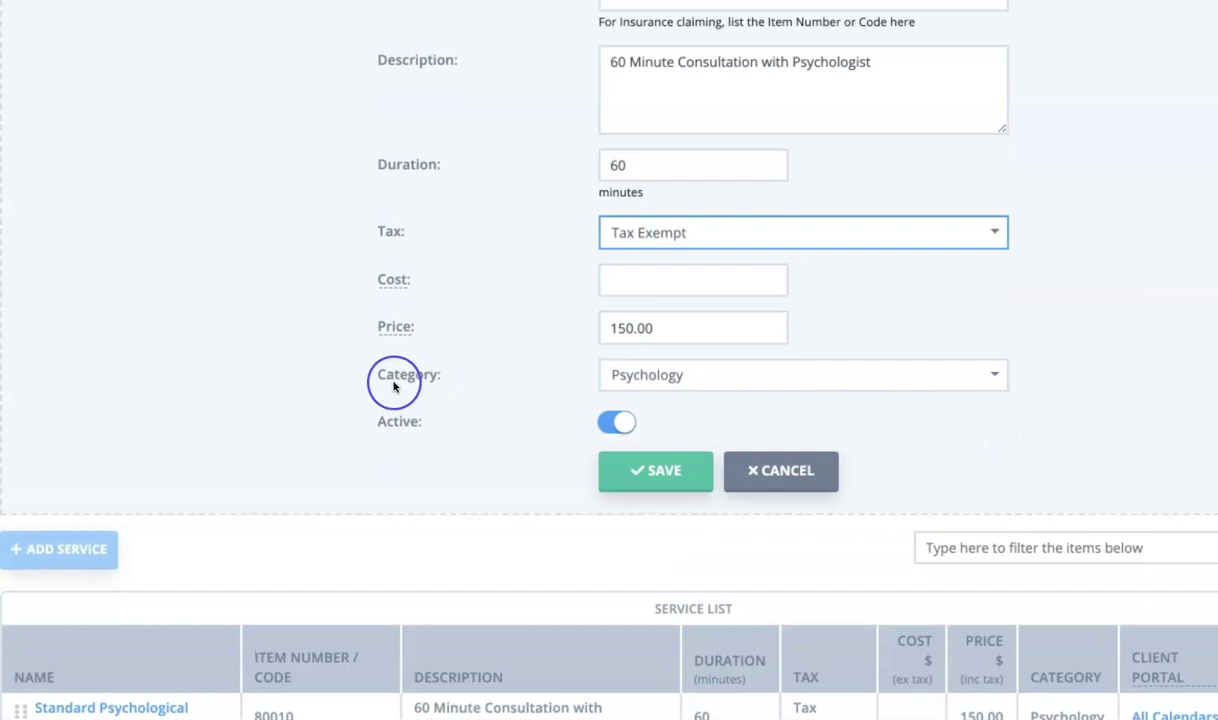
pyautogui.click(994, 376)
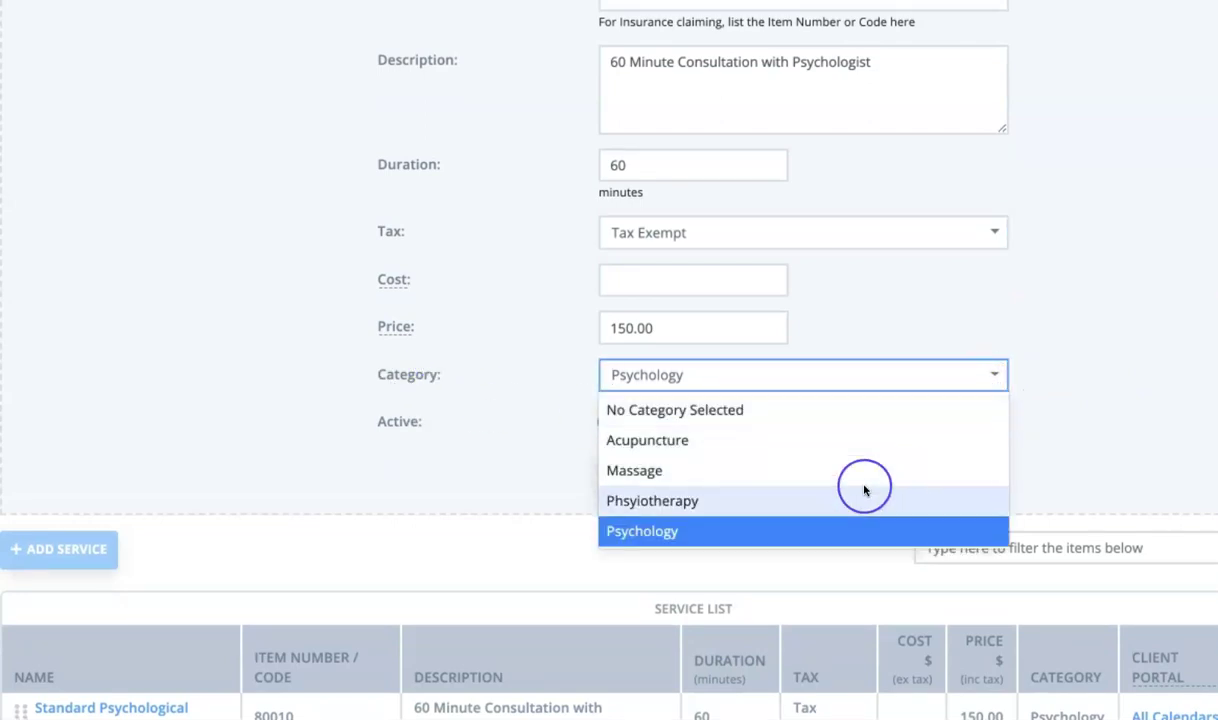
pyautogui.click(773, 532)
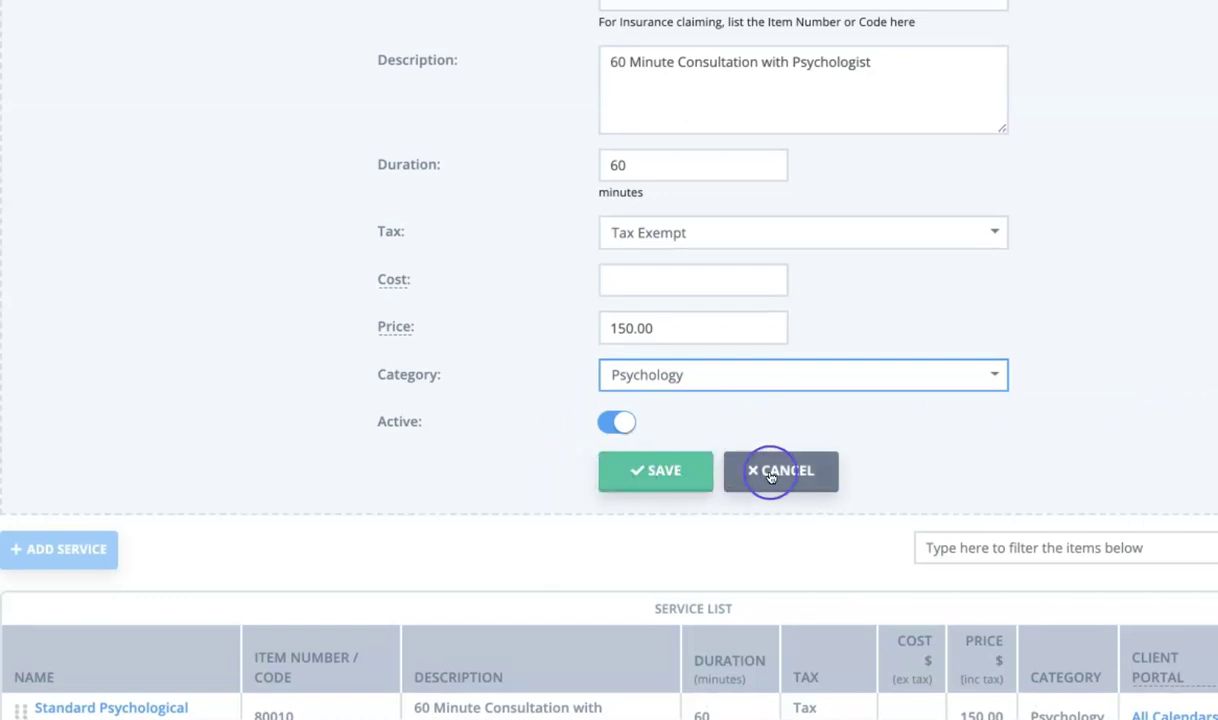
# - Save the Standard Psychological Consult service, updating future dated invoices, and close the edit form
pyautogui.click(652, 476)
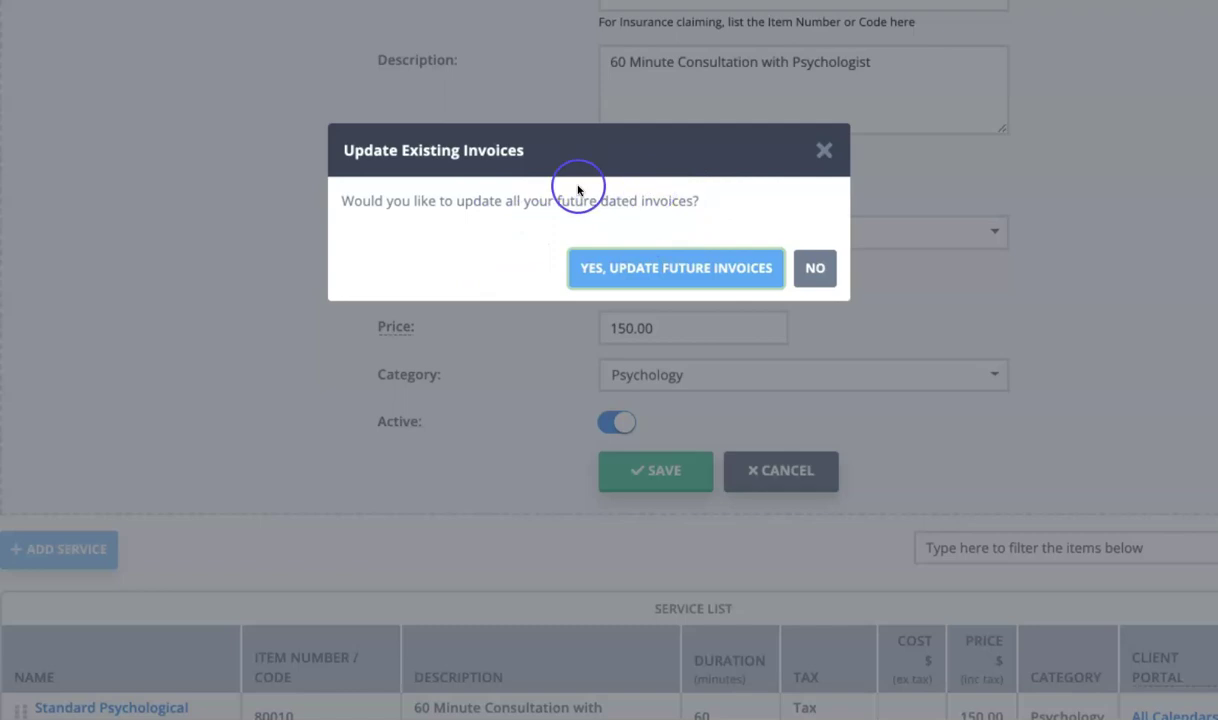
pyautogui.click(672, 270)
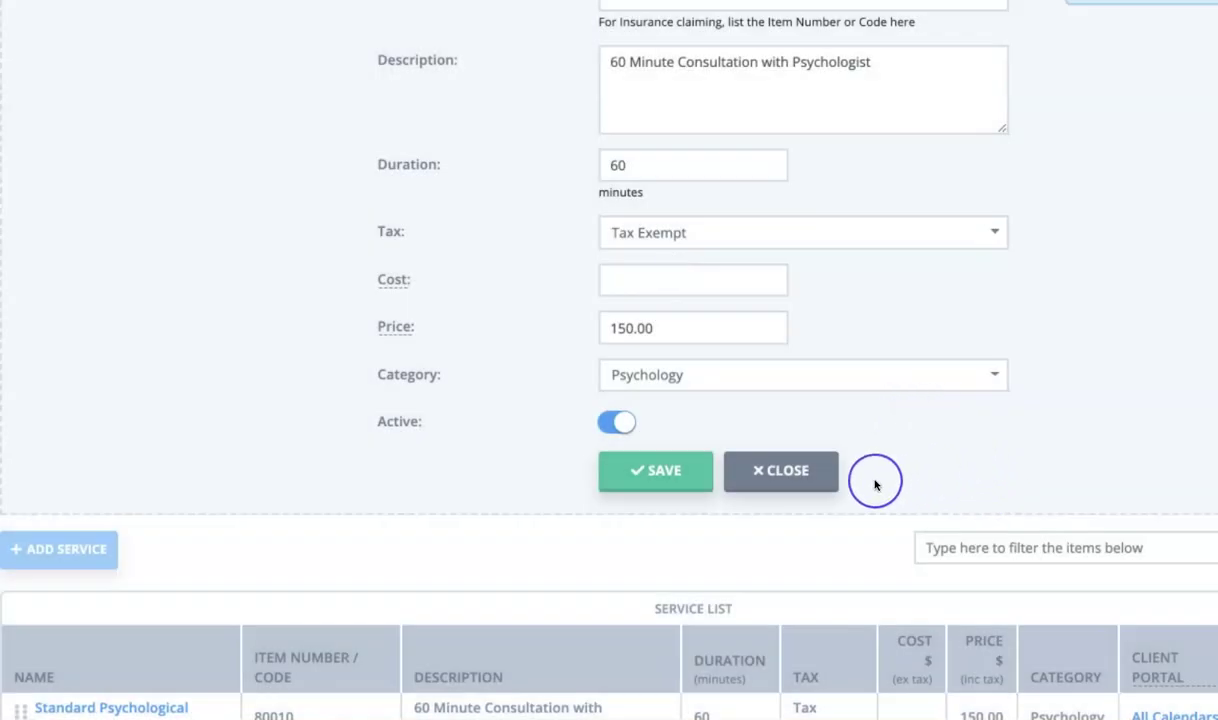
pyautogui.click(780, 470)
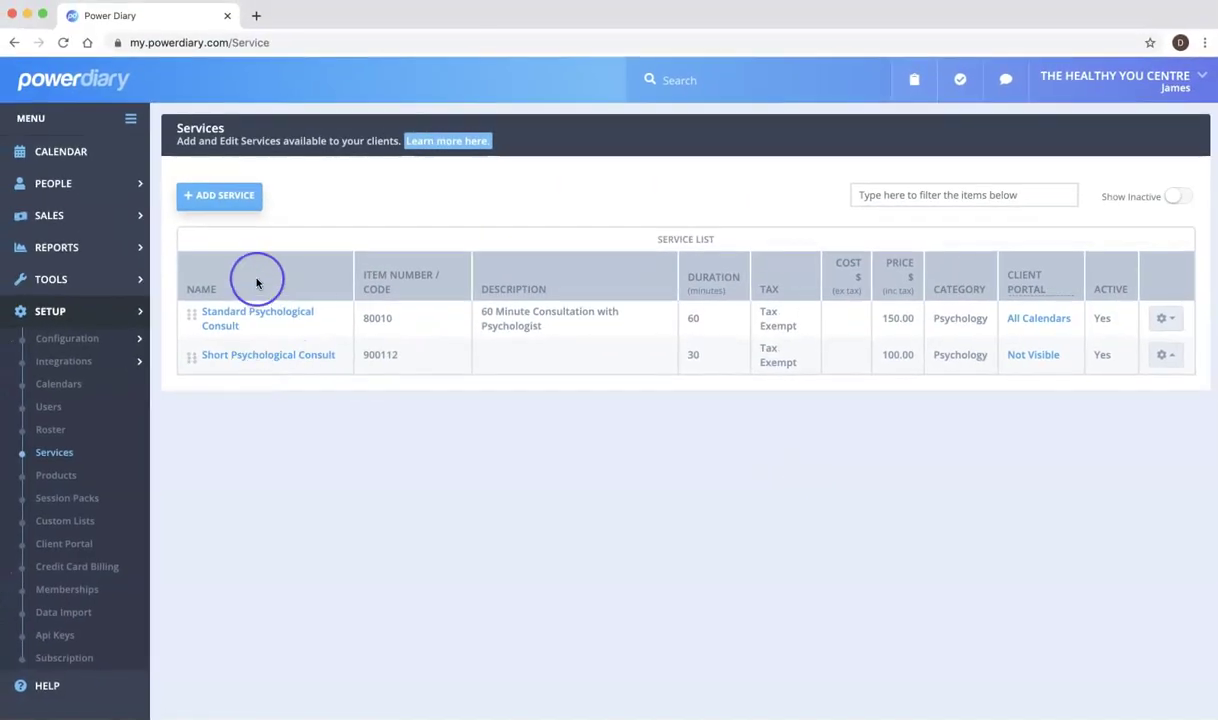
# - Add Standard Psychological Consult - 80010 to the appointment's invoice and save it at $150.00
pyautogui.click(60, 153)
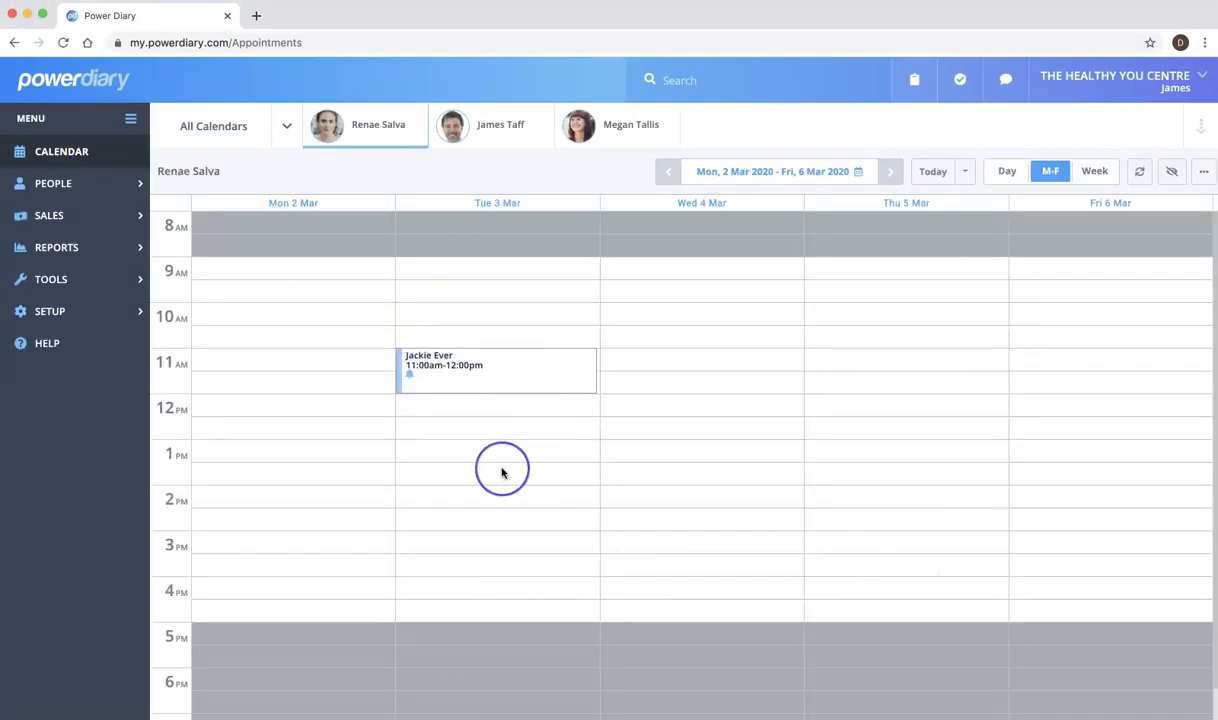
pyautogui.click(507, 376)
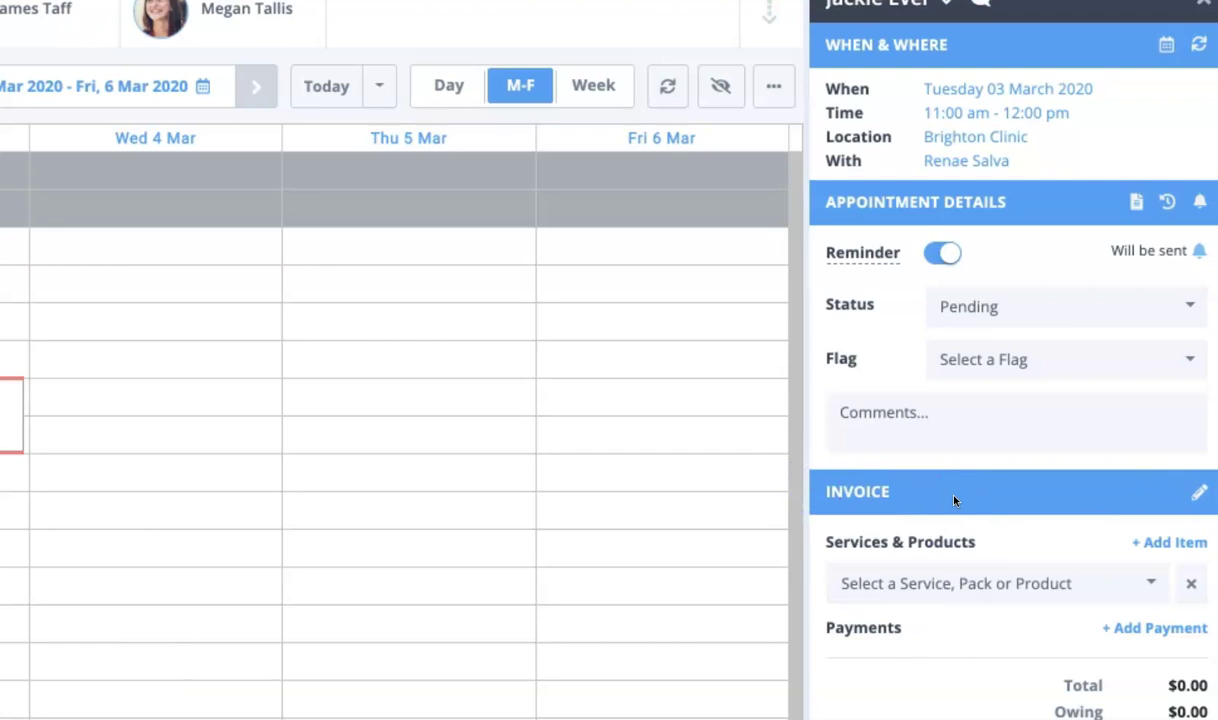
pyautogui.click(1149, 588)
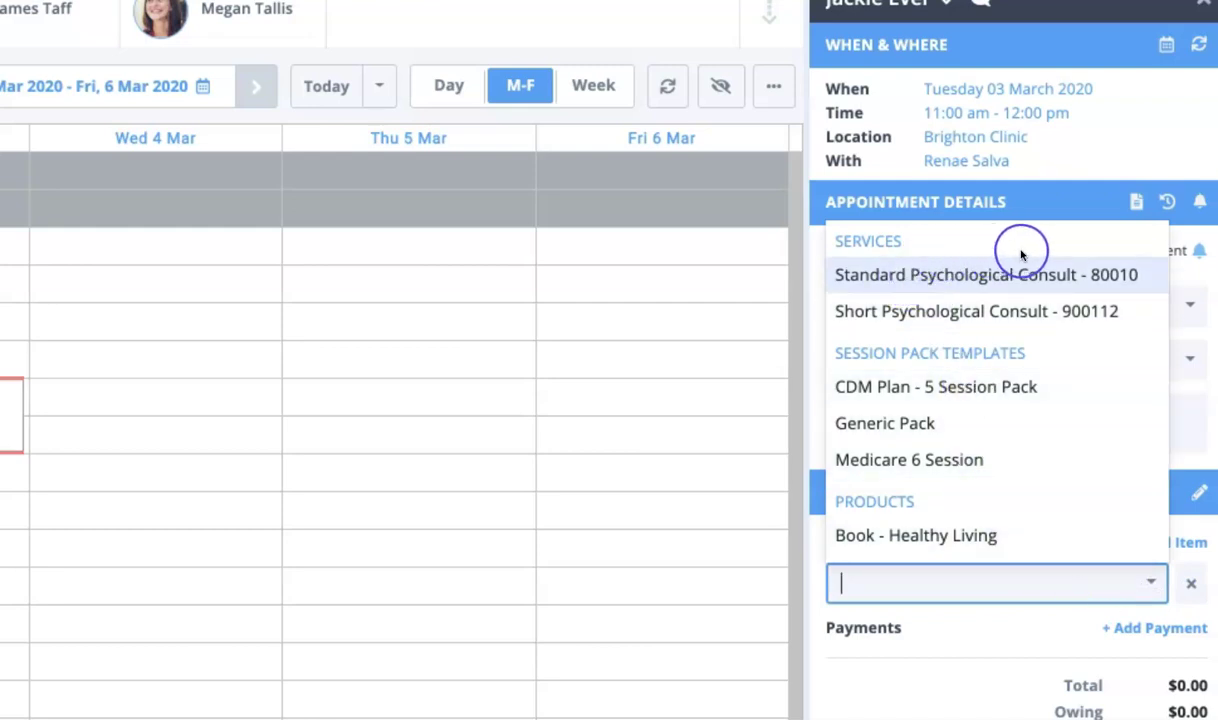
pyautogui.click(970, 278)
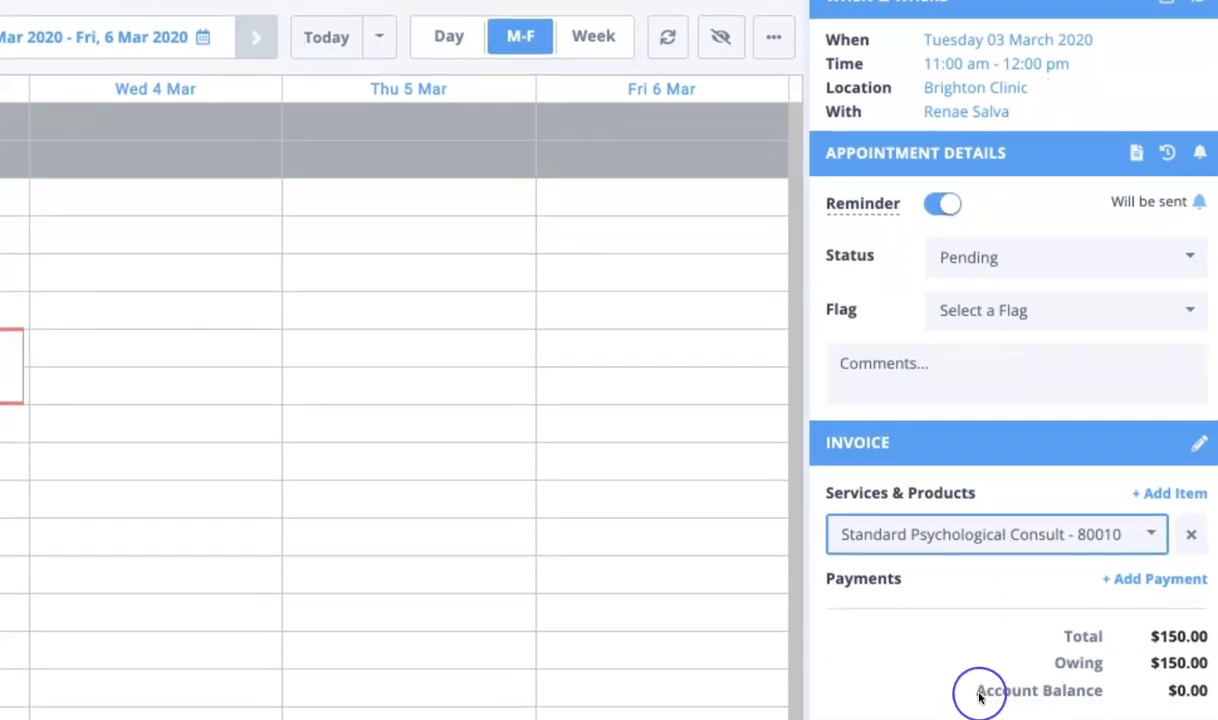
pyautogui.click(1011, 644)
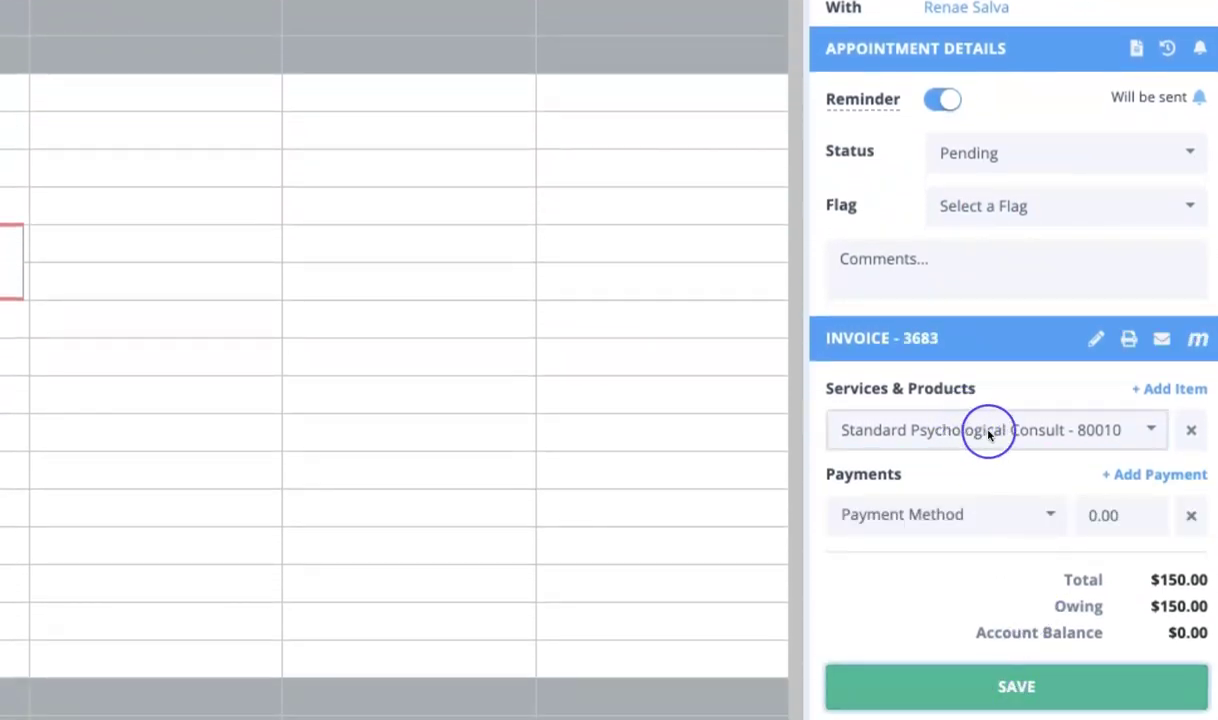
pyautogui.click(1127, 341)
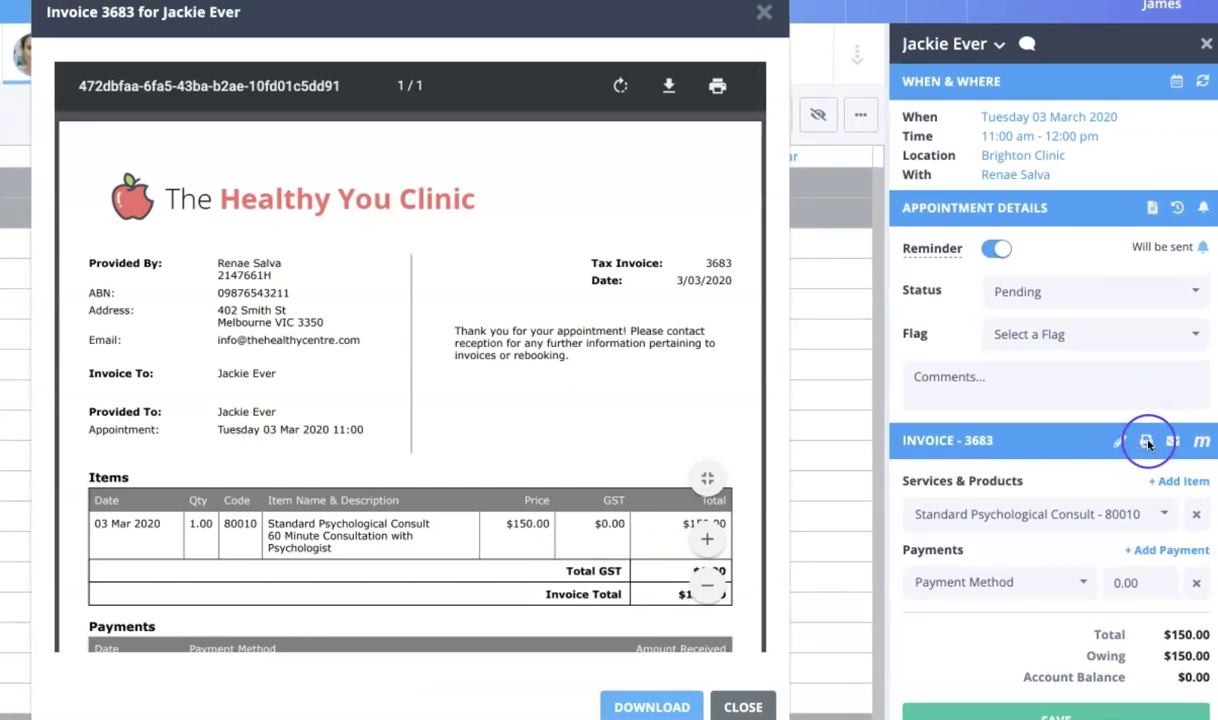
pyautogui.scroll(-3, 460, 503)
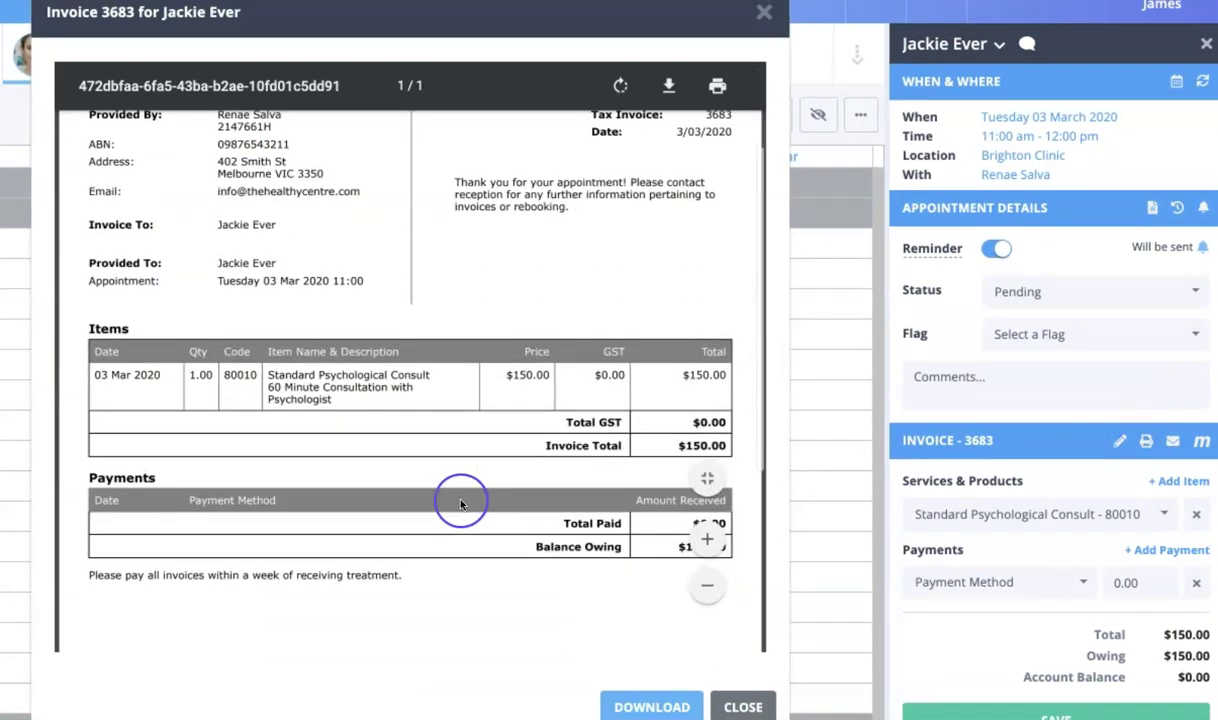
pyautogui.scroll(2, 449, 492)
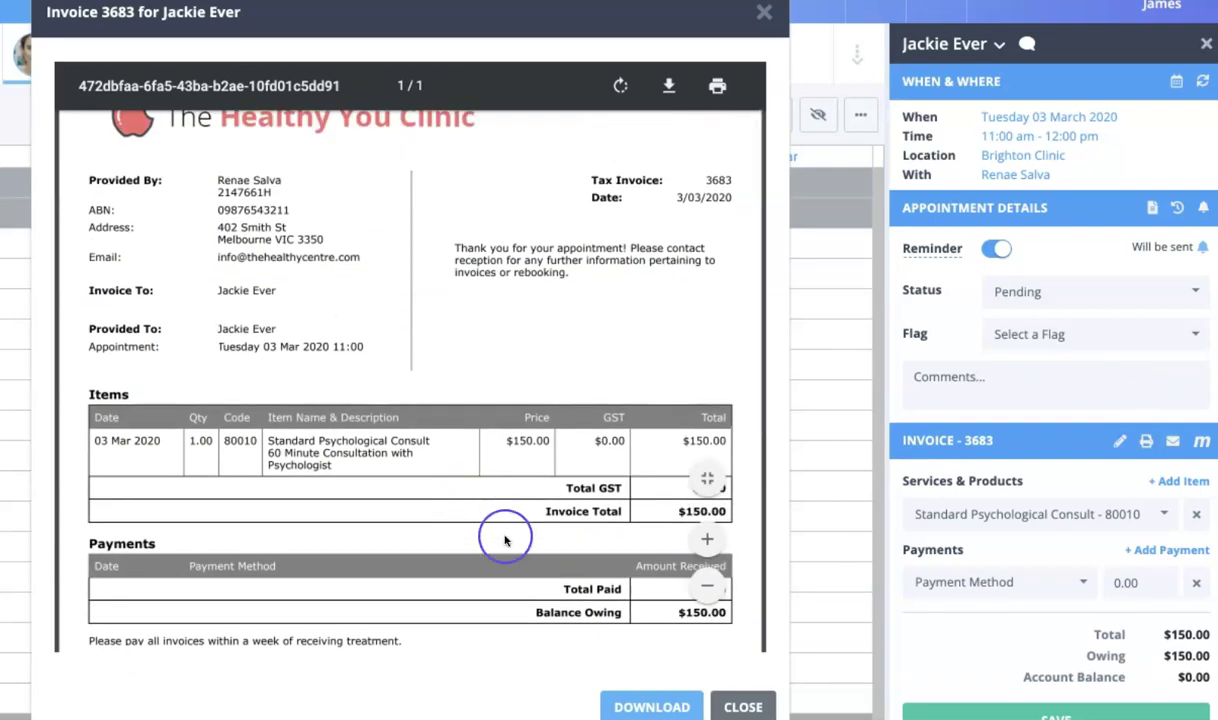
pyautogui.click(710, 541)
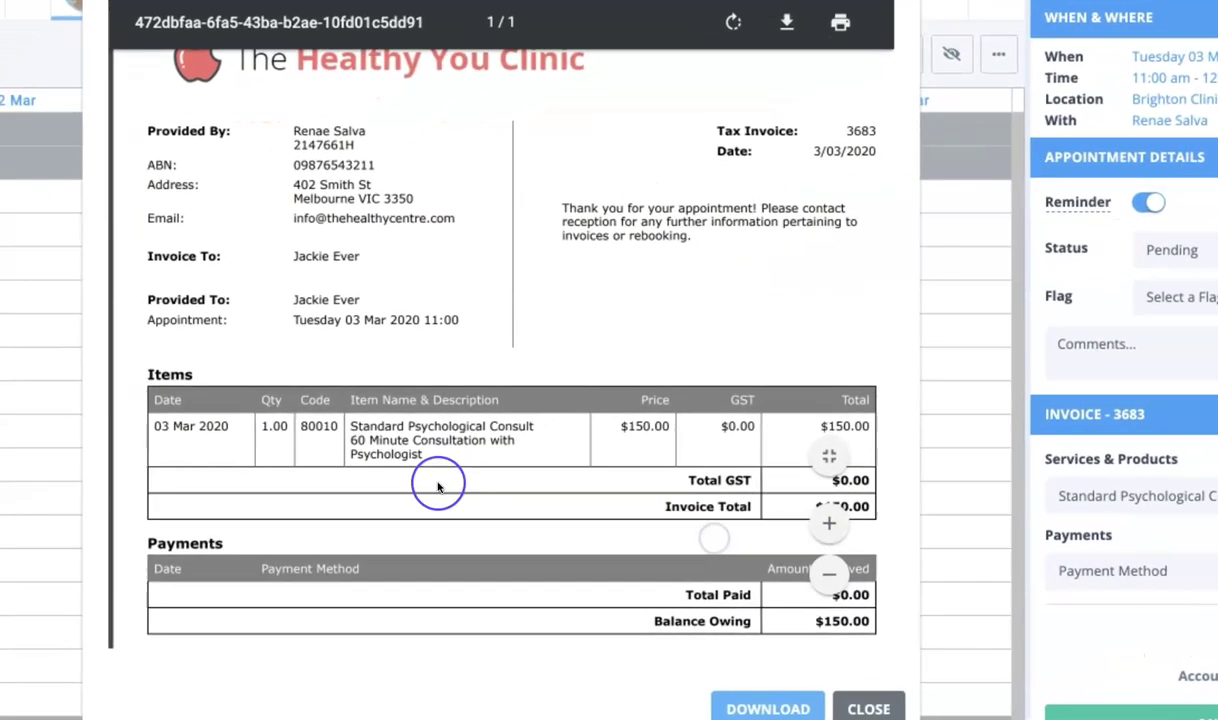
pyautogui.click(953, 503)
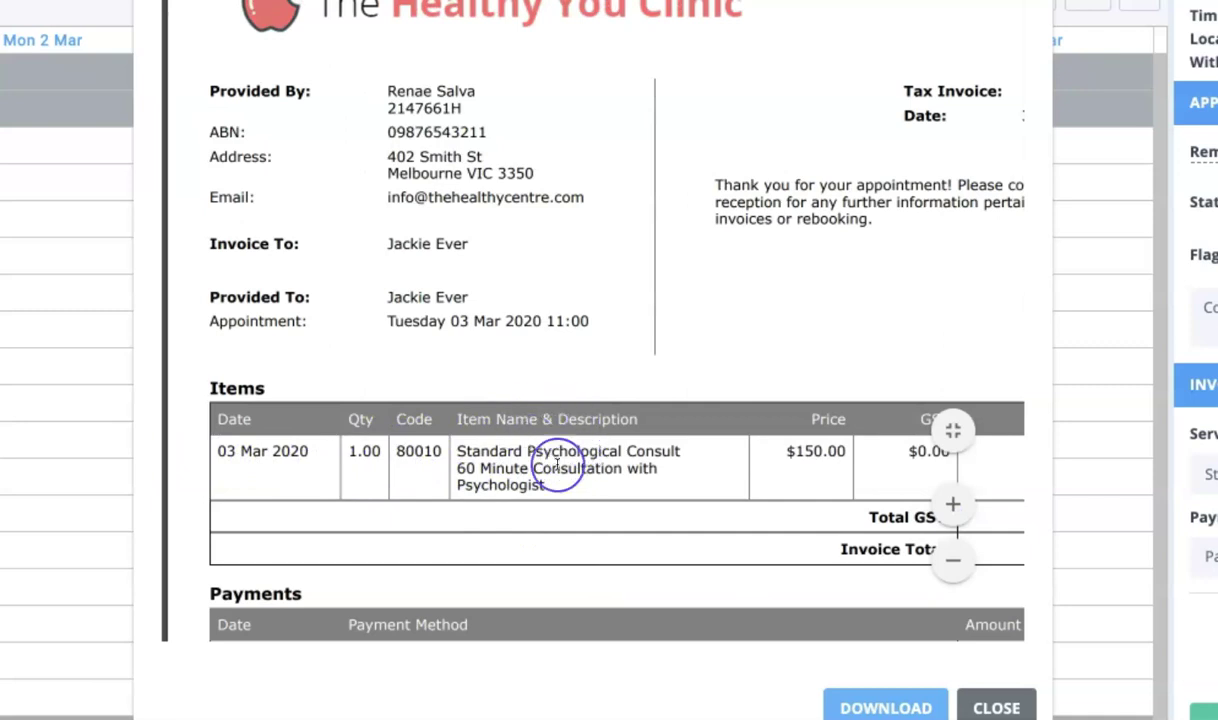
pyautogui.hscroll(3, 721, 449)
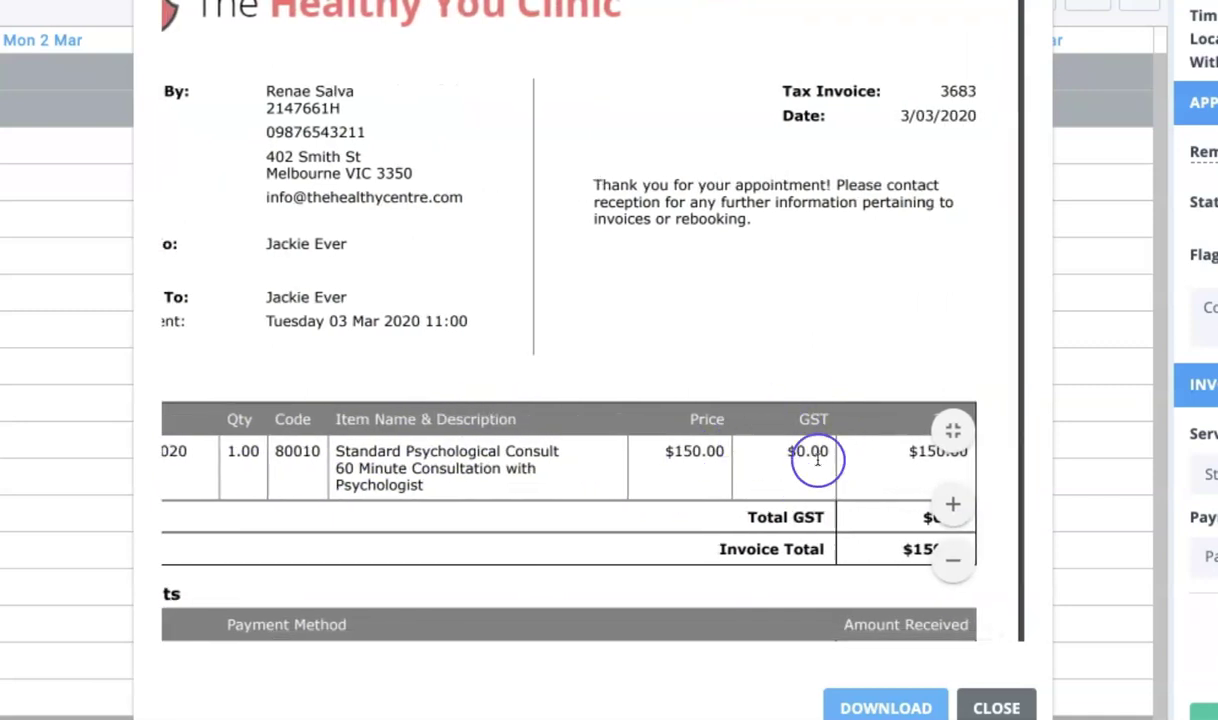
pyautogui.scroll(-3, 522, 460)
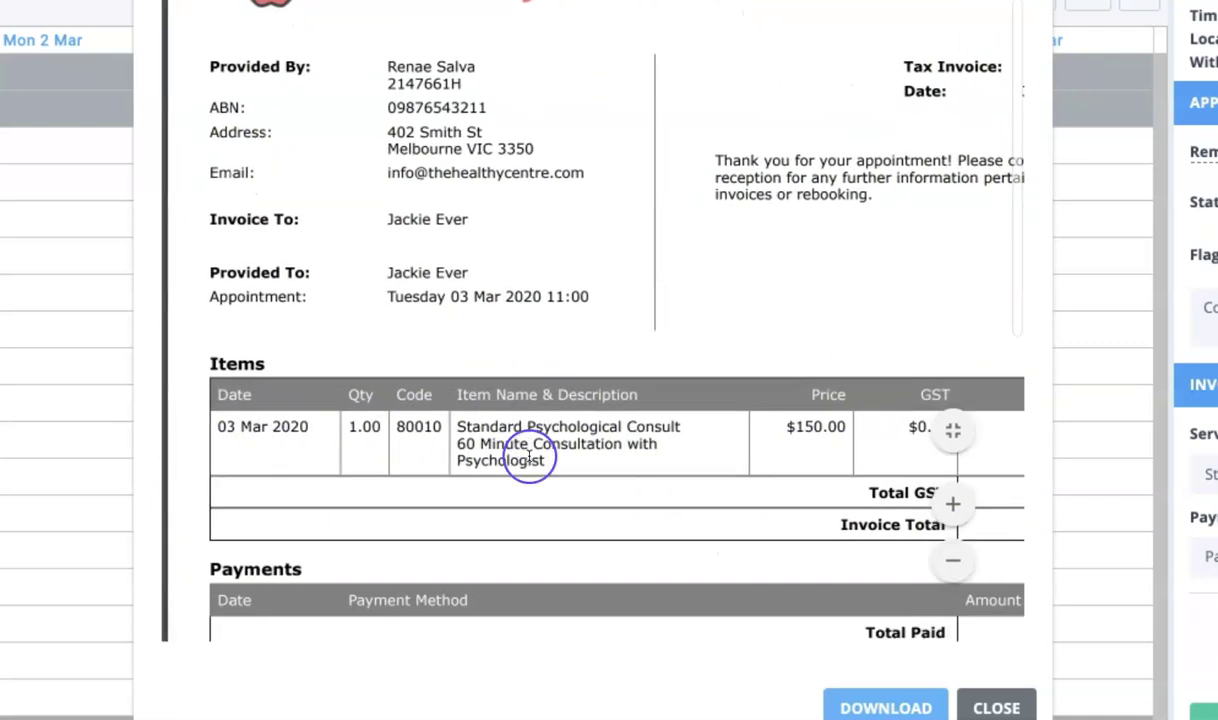
pyautogui.scroll(3, 527, 456)
pyautogui.scroll(3, 529, 456)
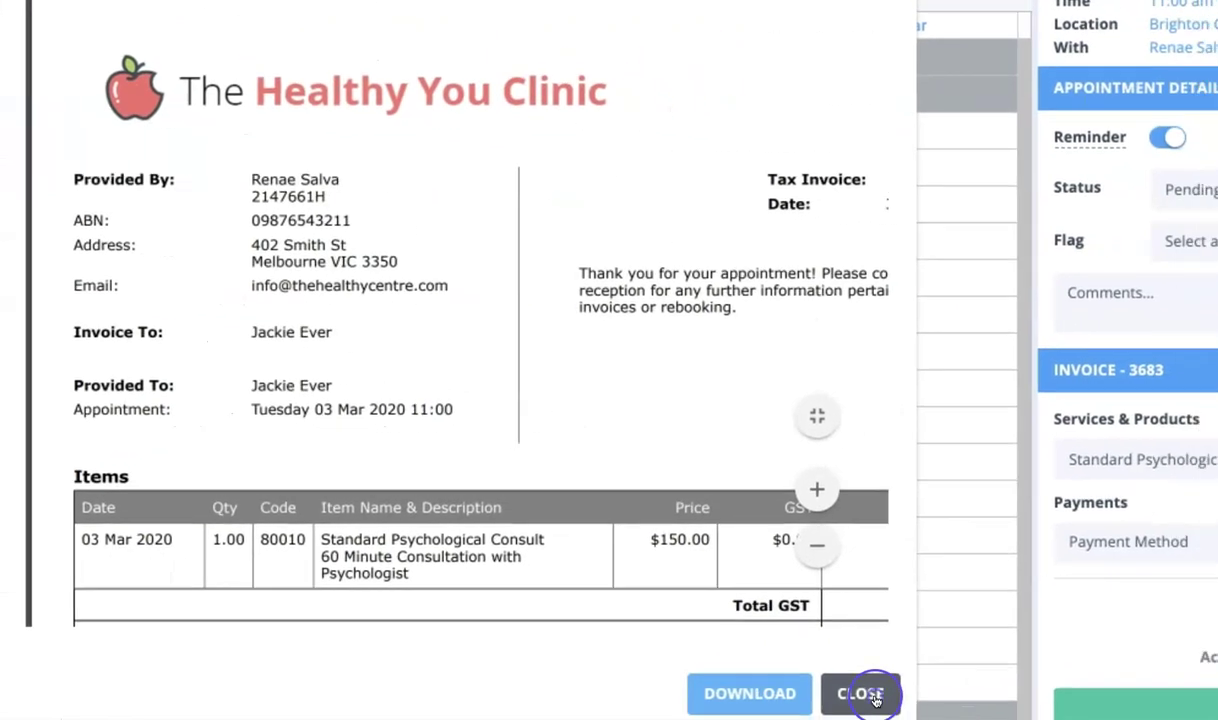
pyautogui.click(873, 697)
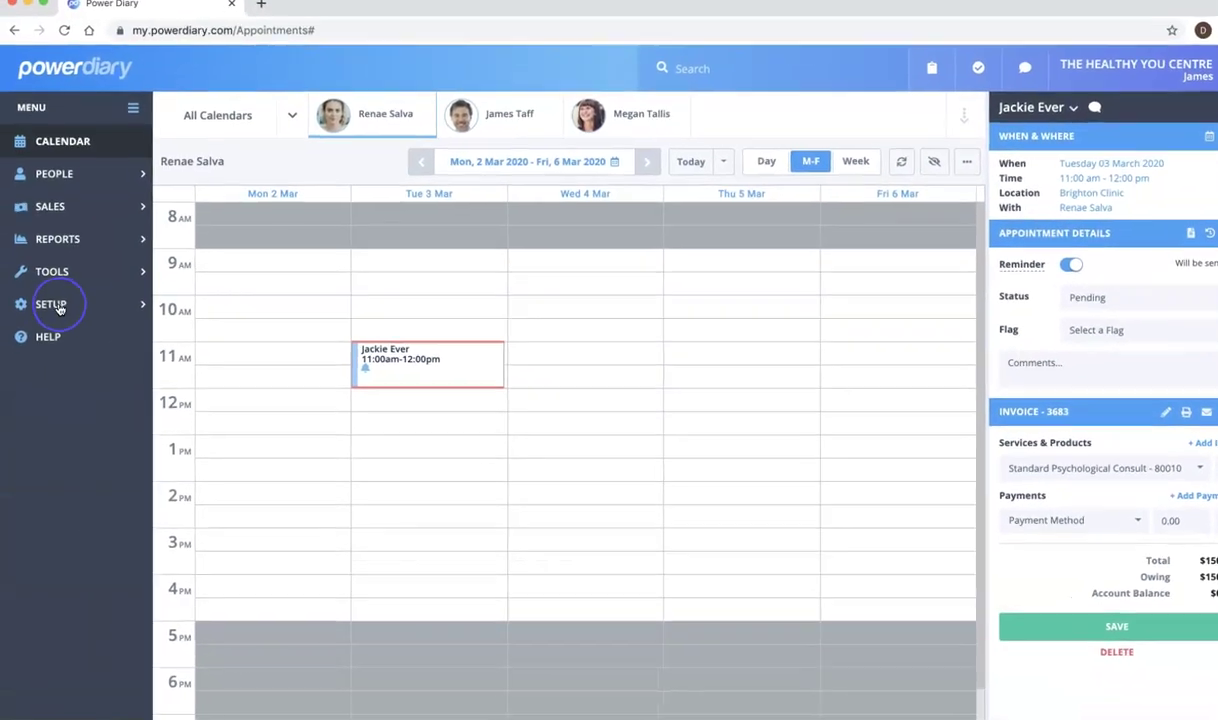
# - Open the Setup Products list and view Book - Healthy Living without changing it
pyautogui.click(60, 304)
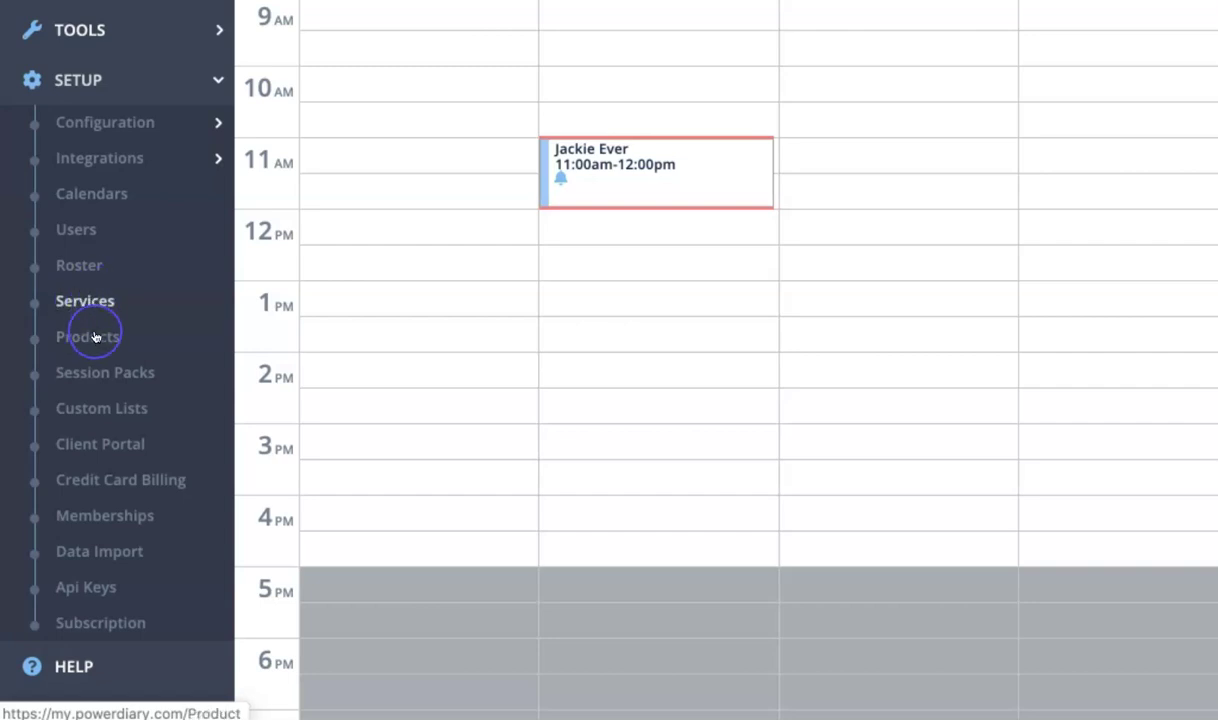
pyautogui.click(97, 338)
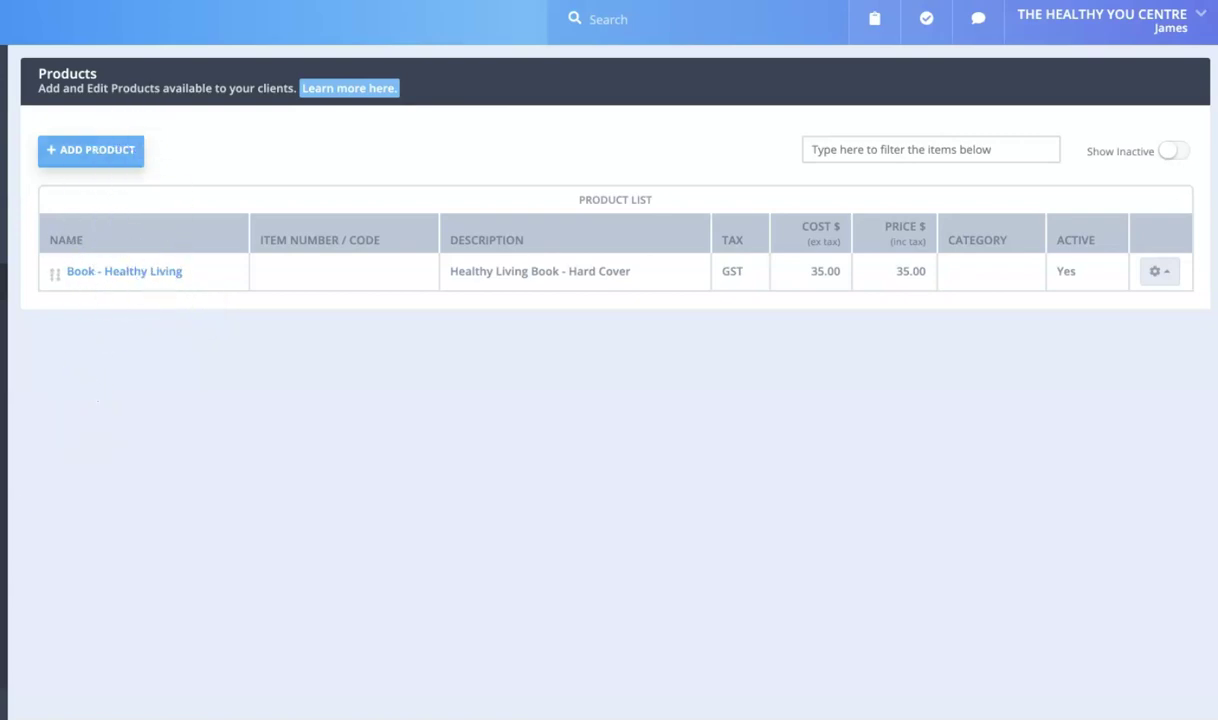
pyautogui.click(130, 272)
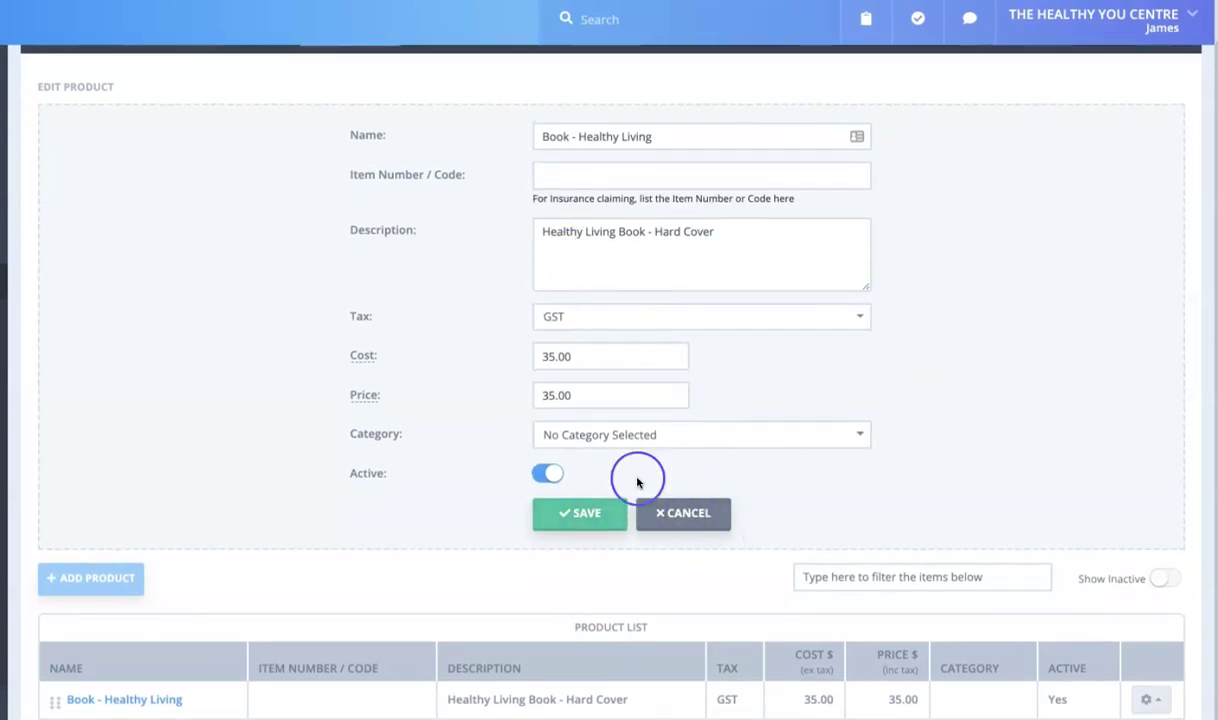
pyautogui.click(670, 533)
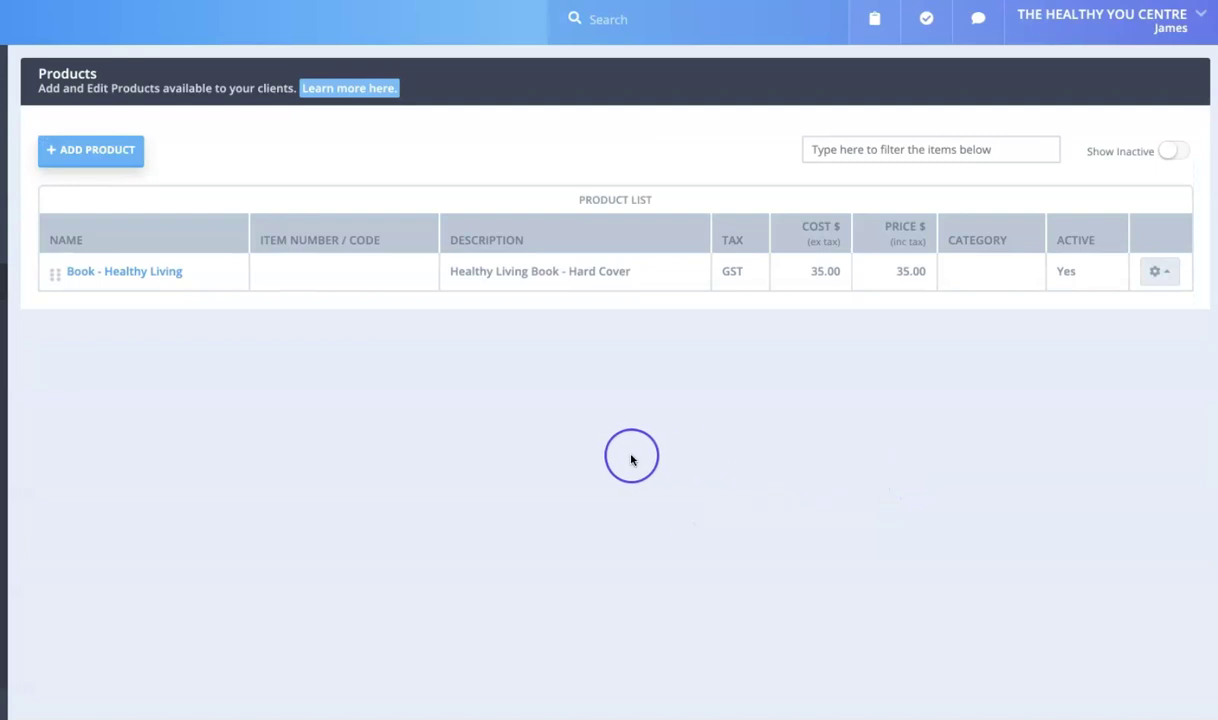